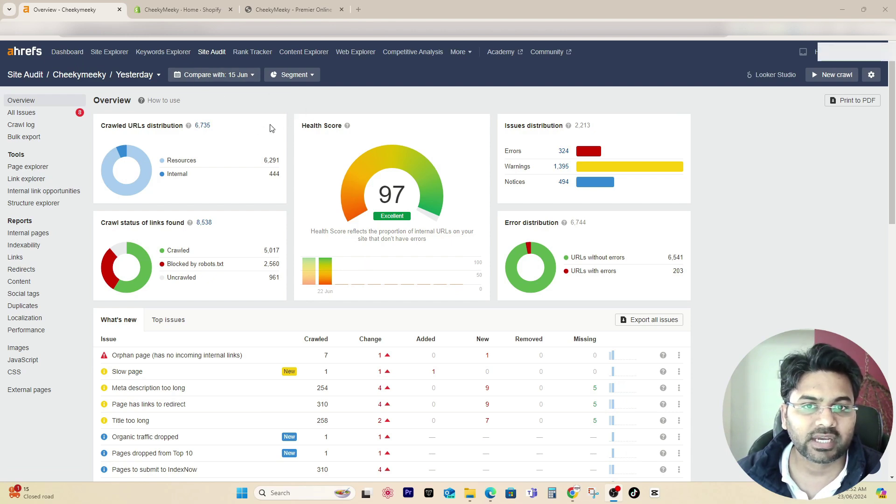
- Open the storefront footer's All collections link in a new tab
scroll(493, 312, "down", 4)
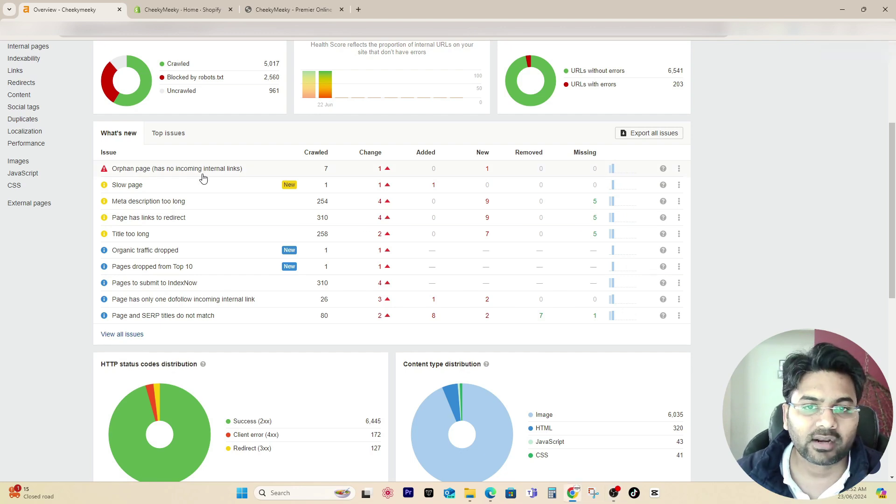
scroll(215, 185, "up", 1)
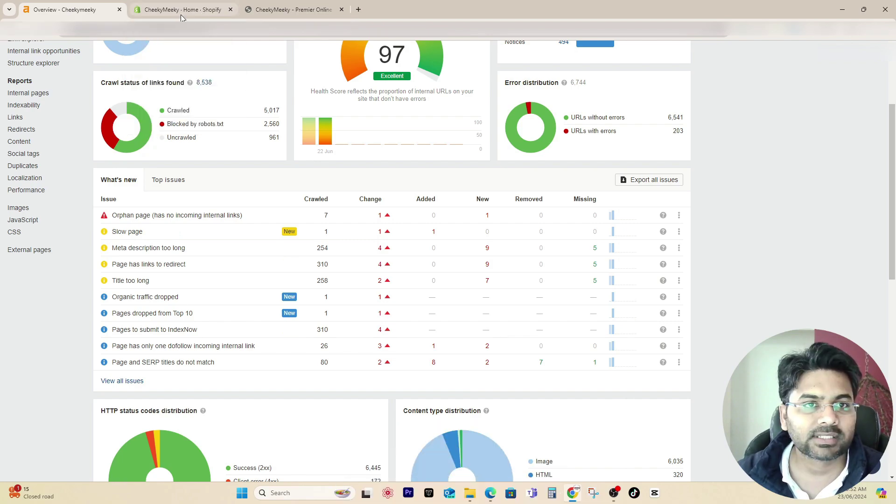
left_click(289, 10)
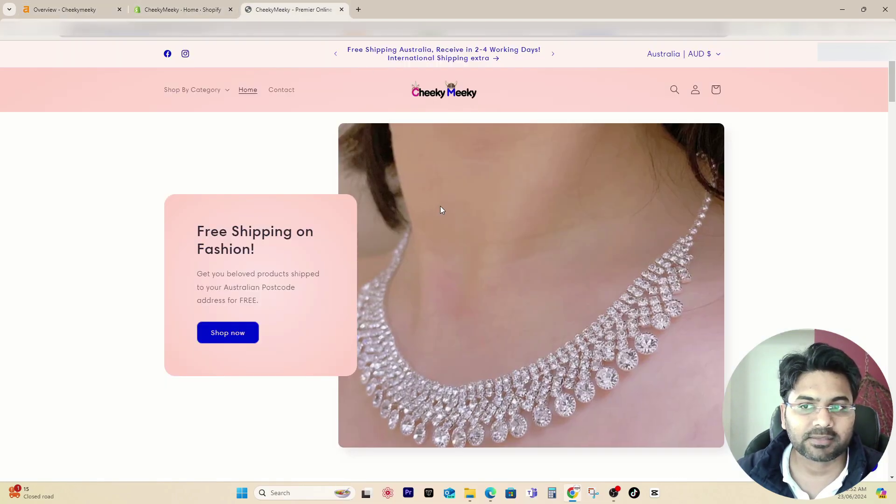
scroll(441, 206, "down", 10)
scroll(447, 211, "down", 15)
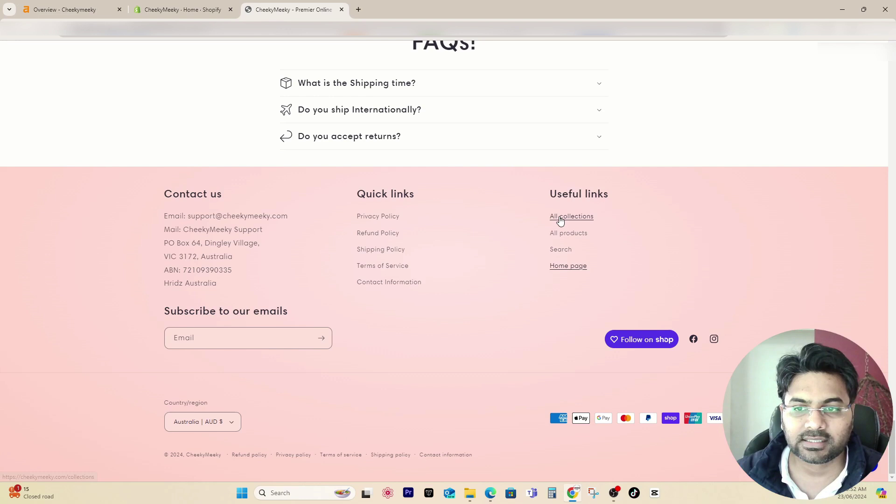
right_click(583, 219)
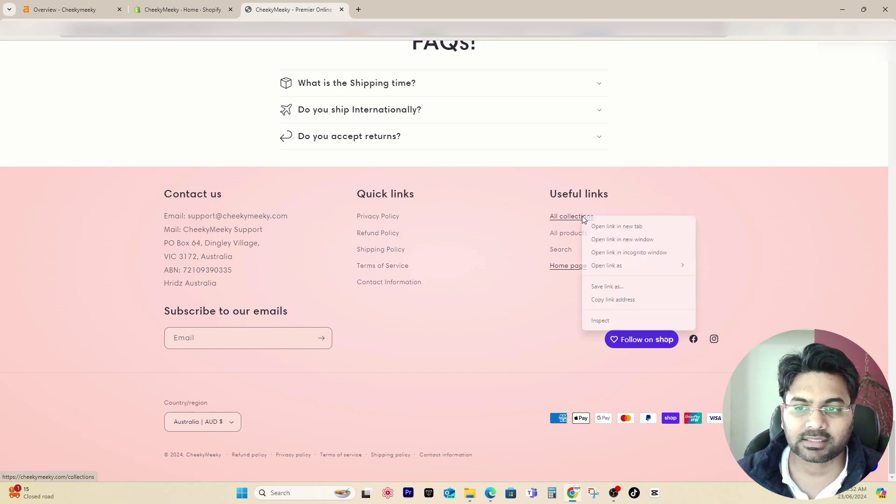
left_click(589, 224)
- Look over the Collections page, then open the footer's All products link in a new tab
left_click(389, 9)
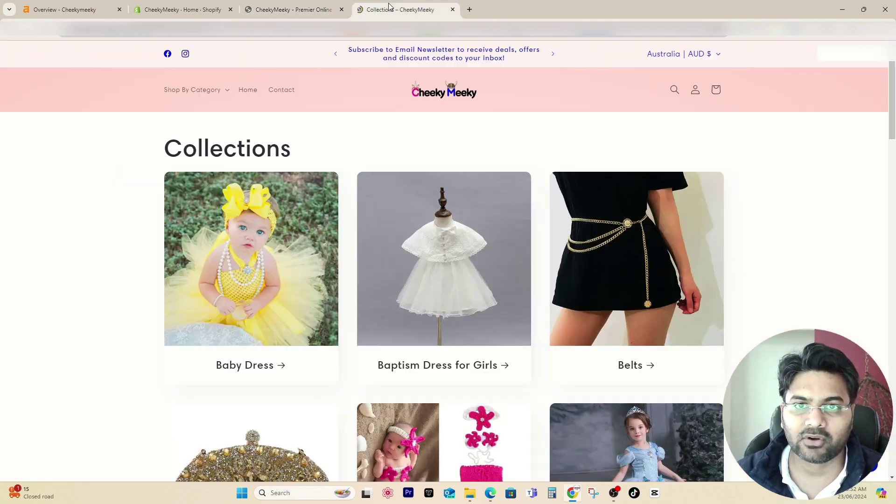
scroll(471, 273, "down", 18)
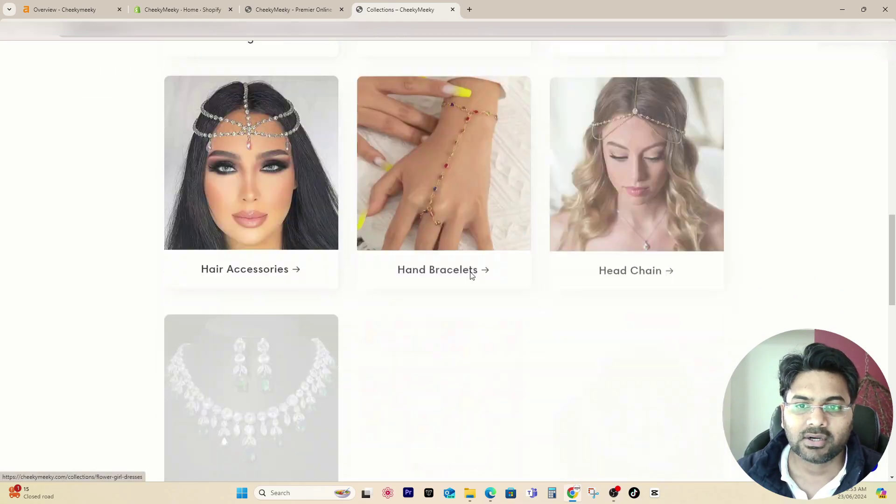
scroll(570, 274, "down", 5)
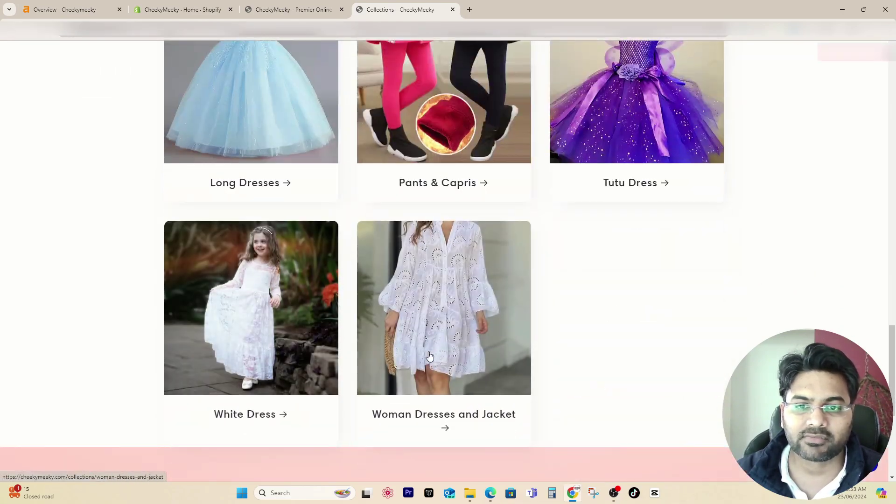
scroll(464, 337, "down", 5)
left_click(322, 15)
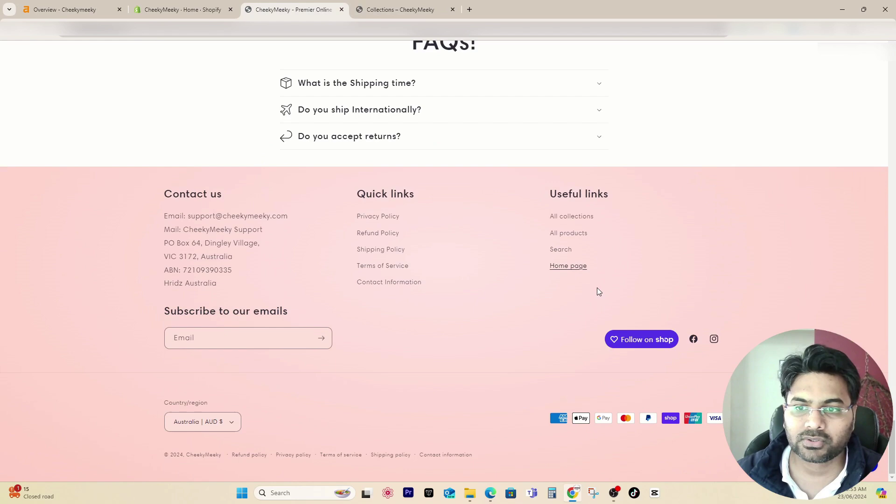
right_click(559, 234)
left_click(569, 243)
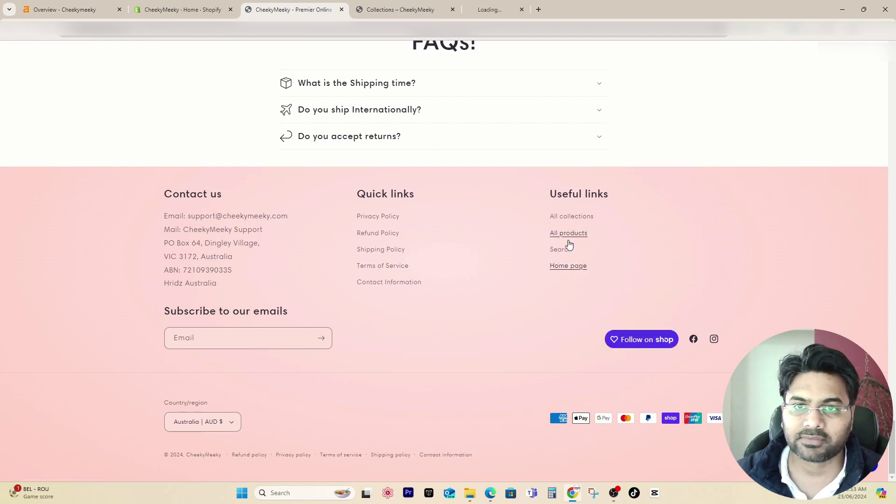
- Browse the all-products listing to page 2, then return to the Collections page
left_click(506, 9)
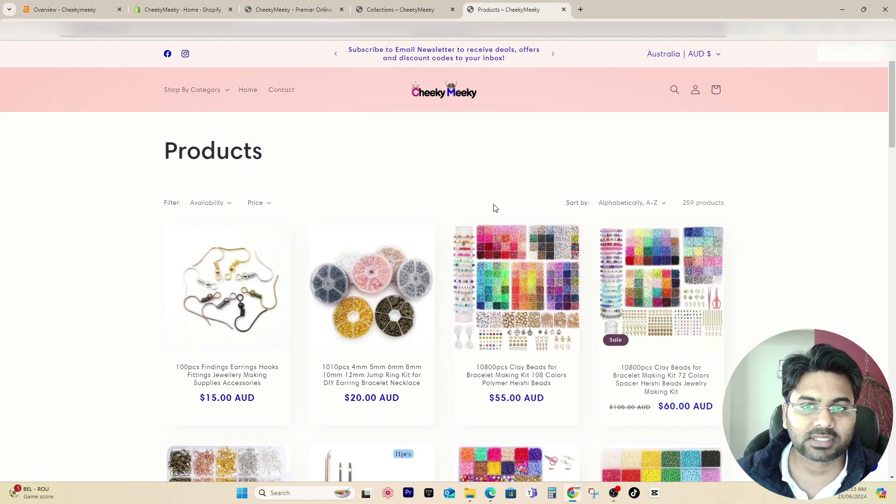
scroll(698, 373, "down", 15)
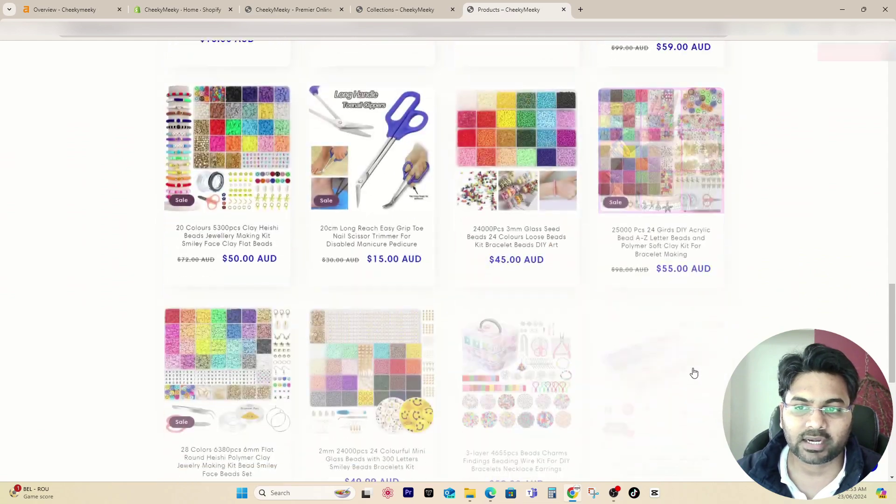
scroll(693, 366, "down", 9)
scroll(472, 182, "up", 4)
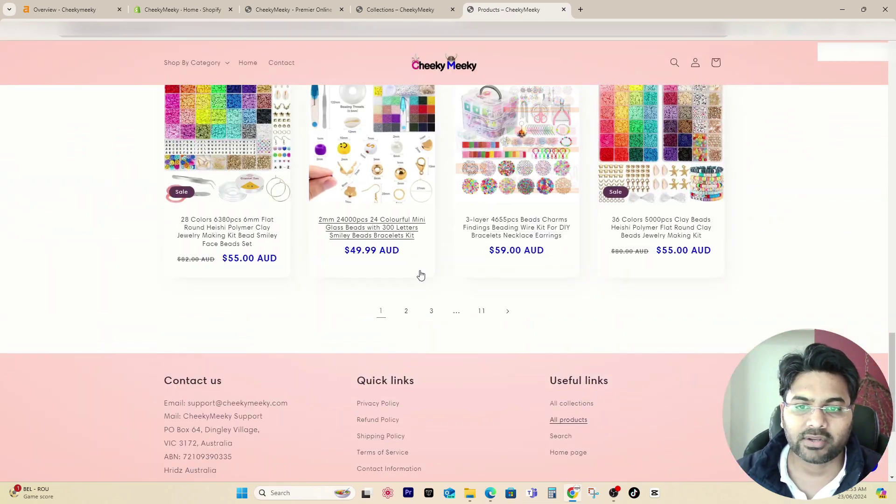
left_click(406, 319)
scroll(590, 283, "down", 5)
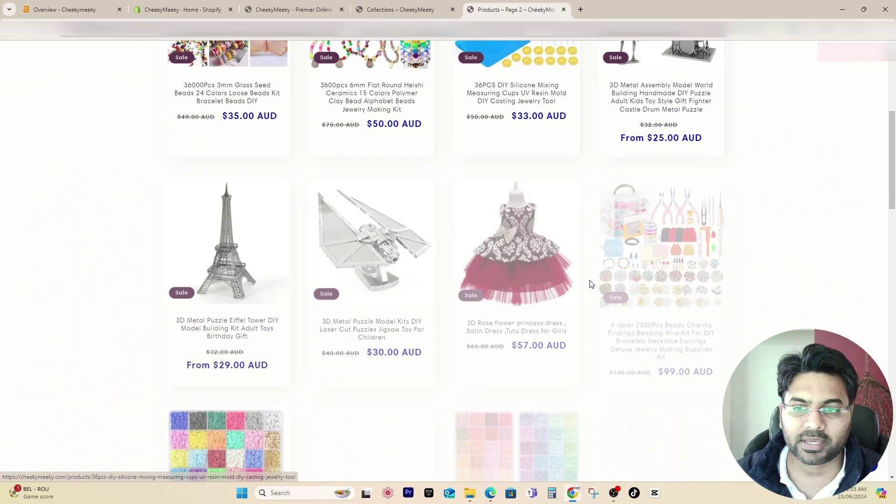
scroll(591, 284, "down", 12)
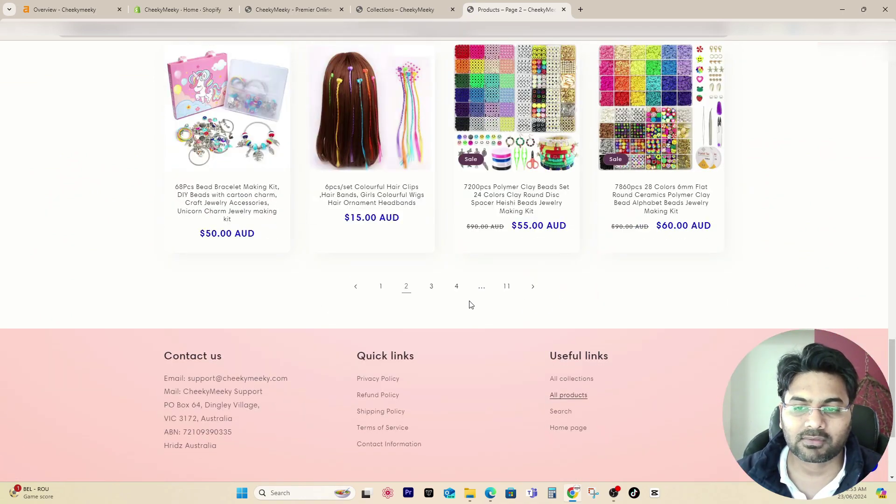
left_click(422, 3)
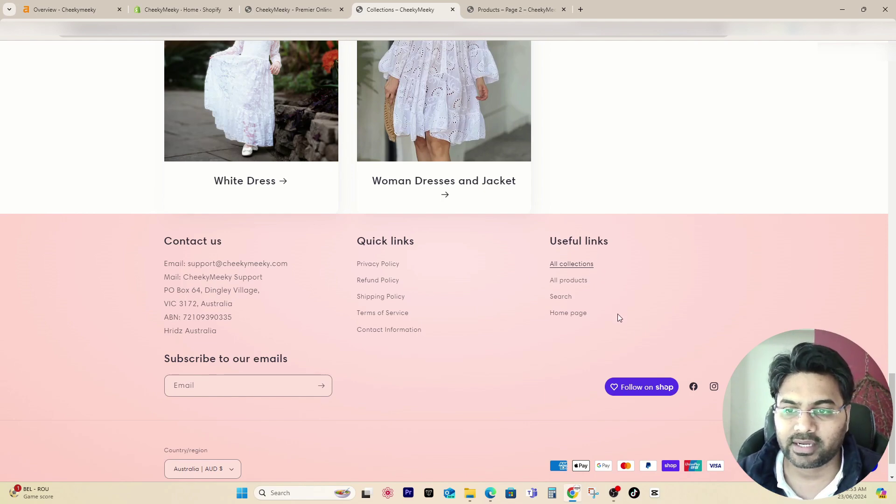
- Open Online Store > Navigation in the admin, then go back to products page 2
left_click(185, 14)
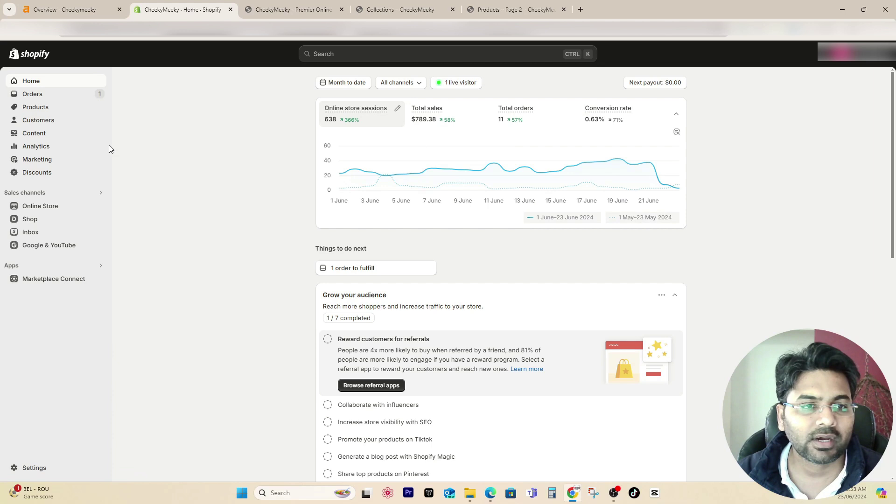
left_click(48, 210)
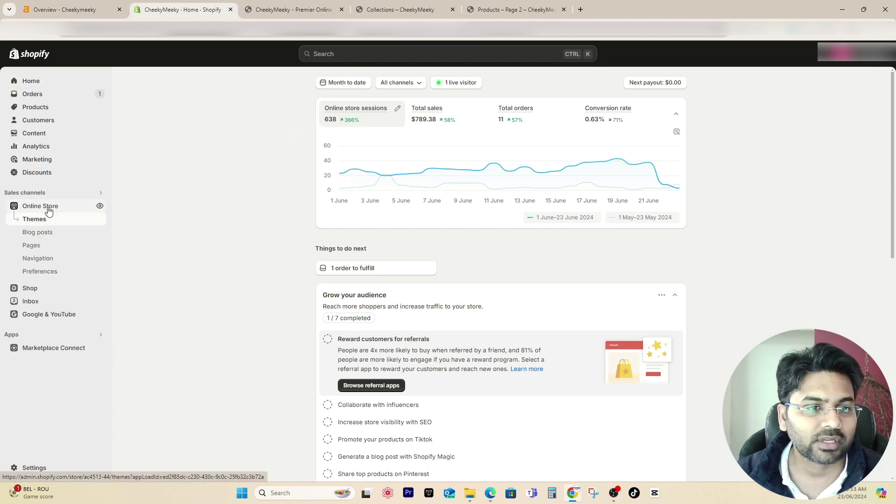
left_click(39, 259)
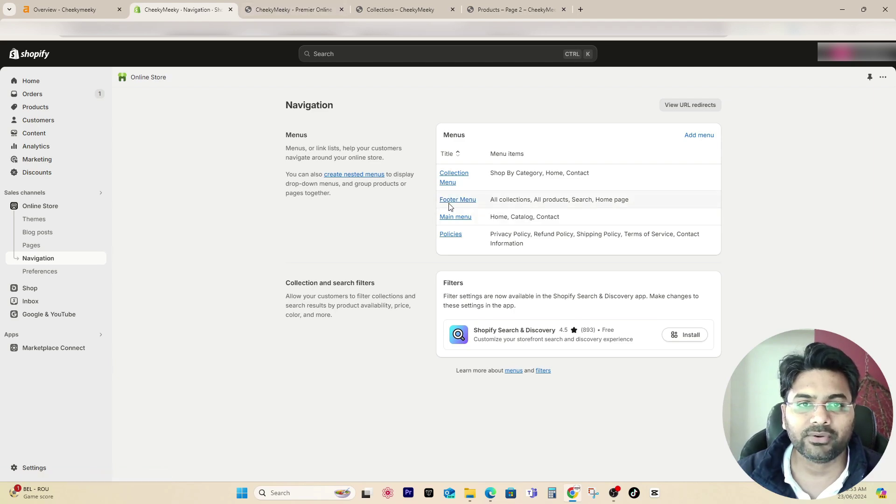
left_click(510, 10)
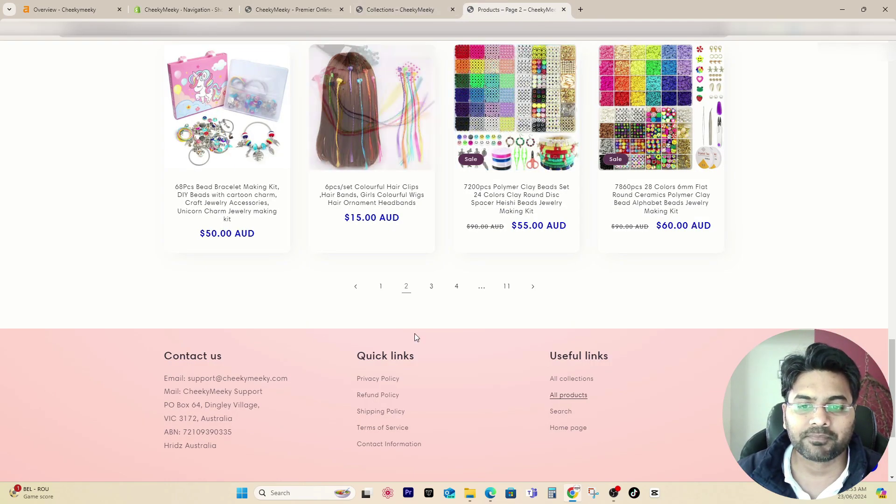
scroll(416, 337, "down", 3)
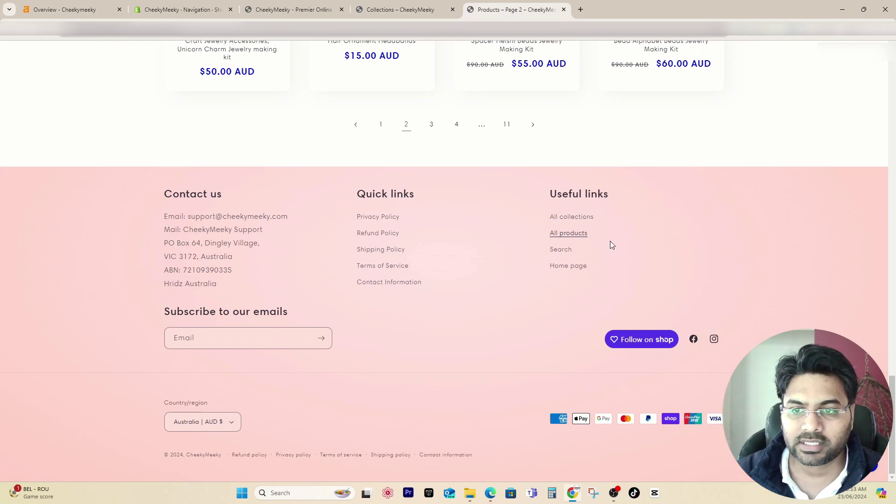
left_click(294, 9)
left_click(184, 9)
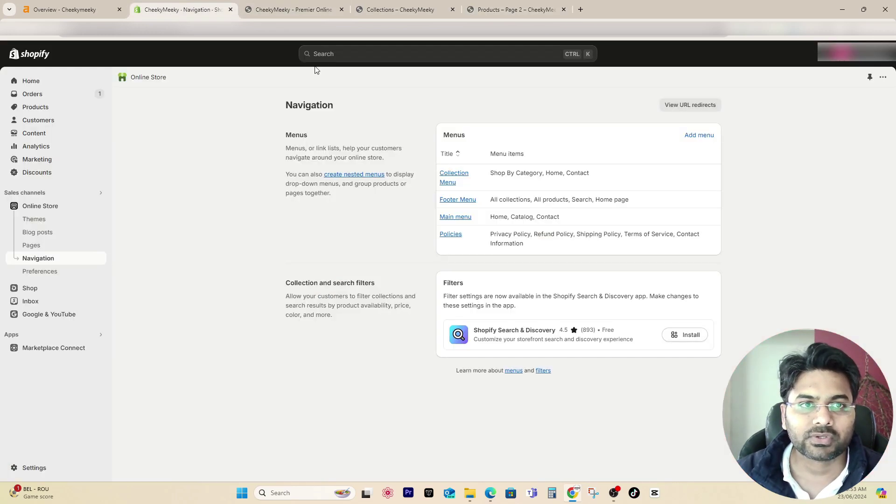
left_click(457, 200)
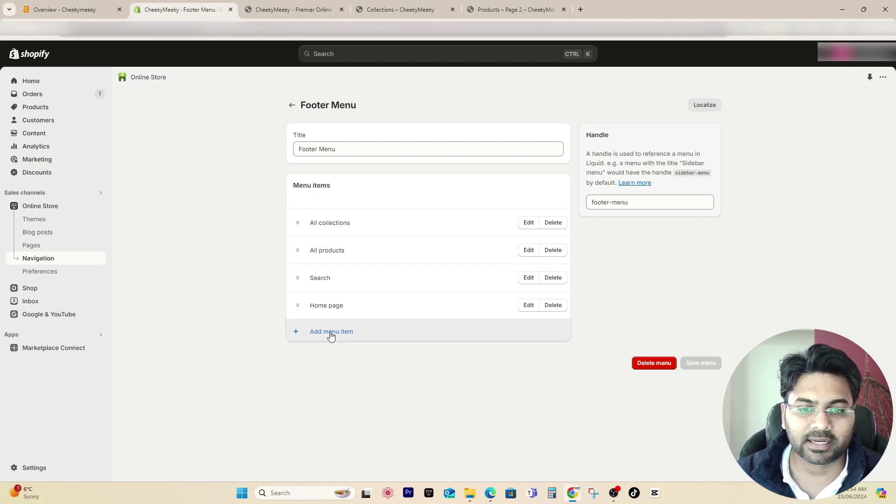
left_click(292, 105)
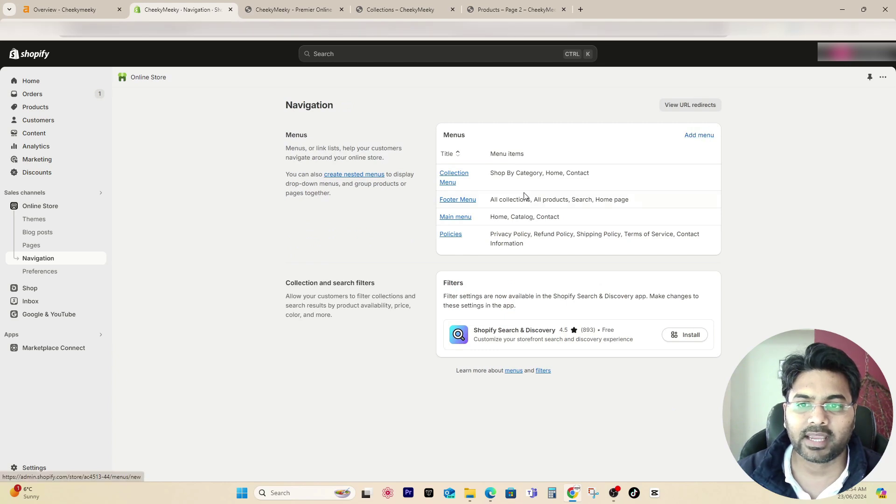
left_click(457, 201)
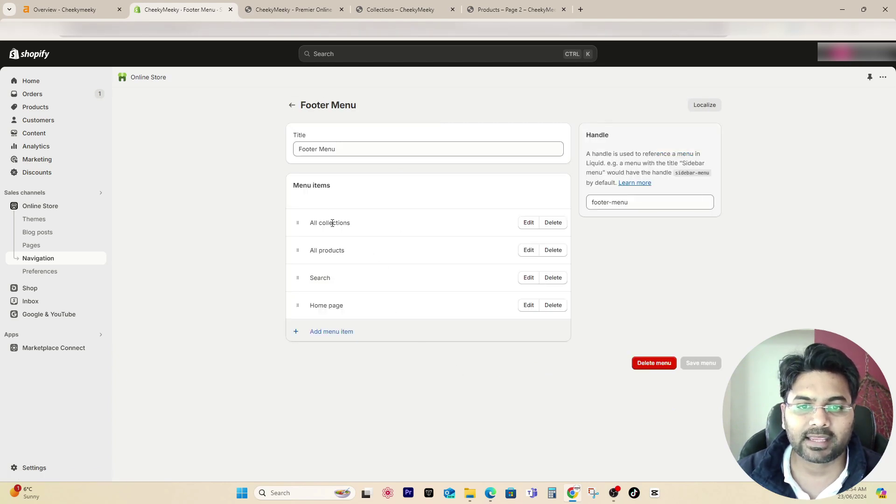
left_click(321, 335)
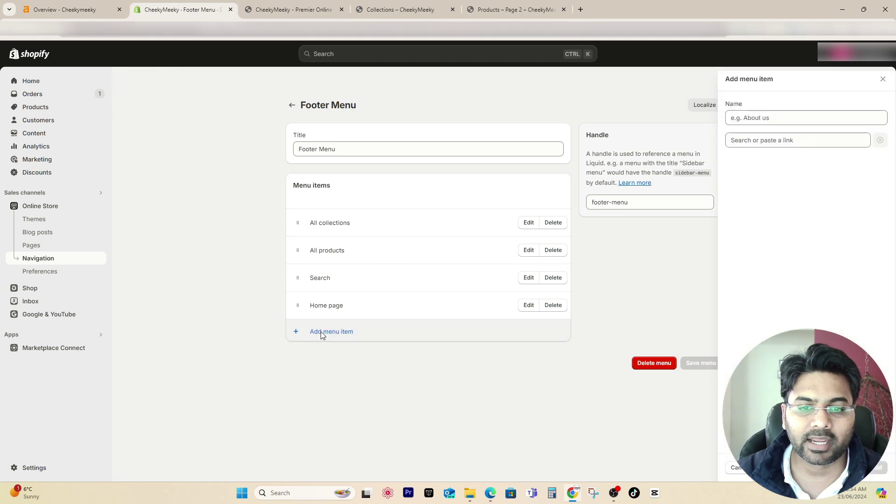
left_click(797, 141)
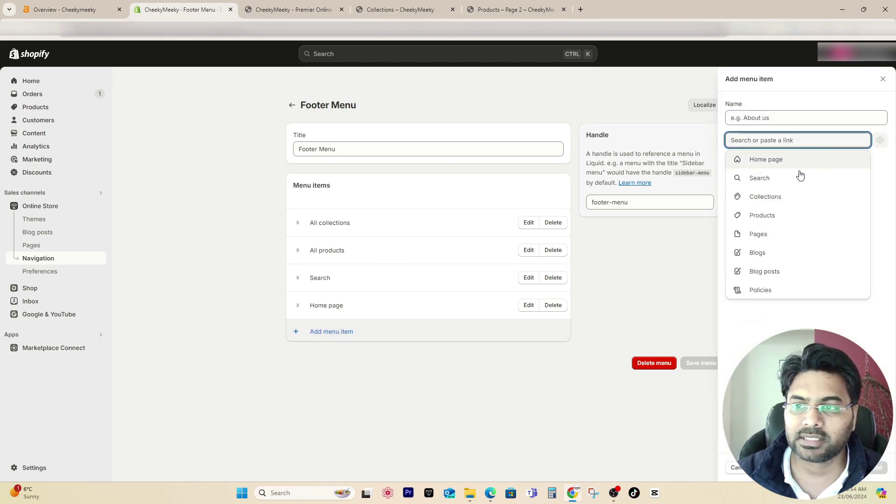
left_click(784, 197)
left_click(777, 178)
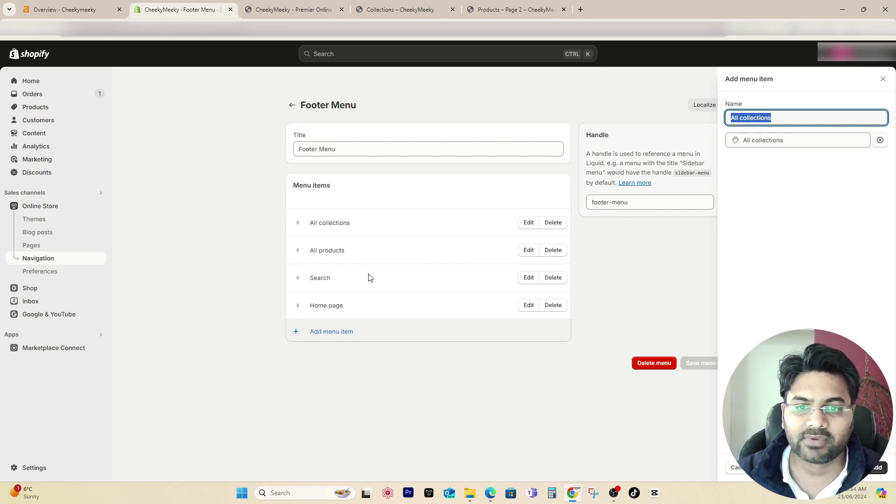
left_click(840, 140)
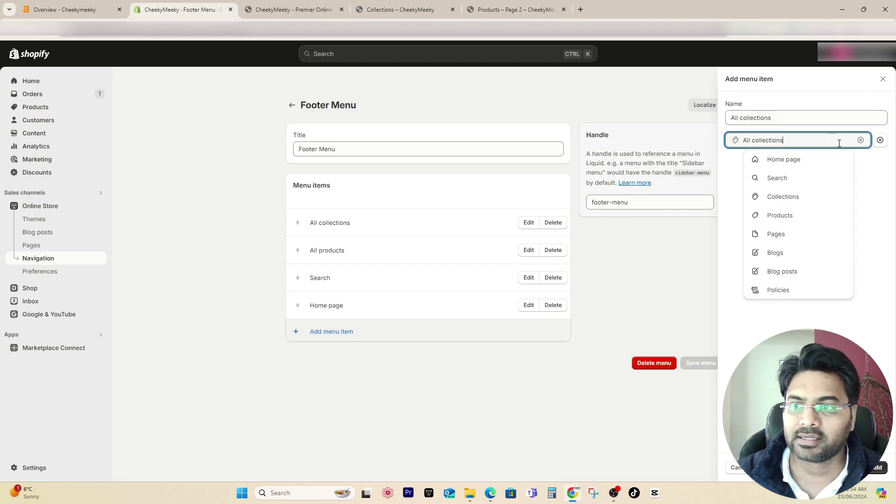
left_click(811, 218)
left_click(786, 176)
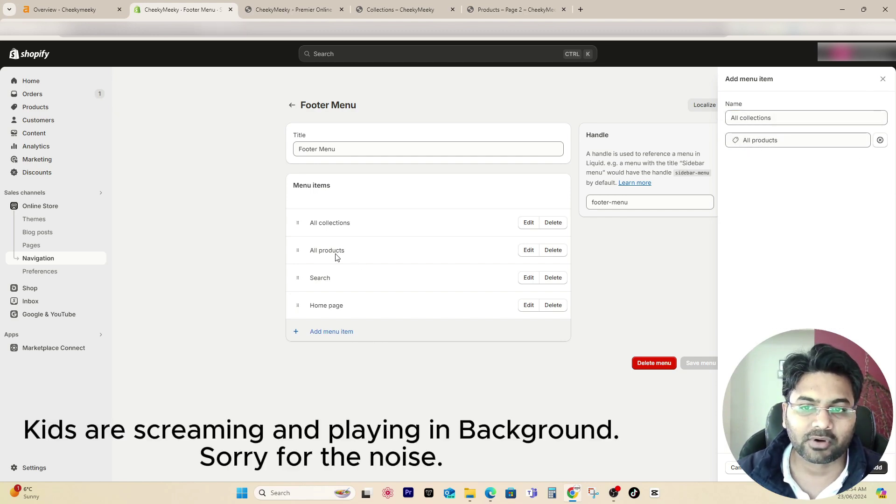
key("alt+Left")
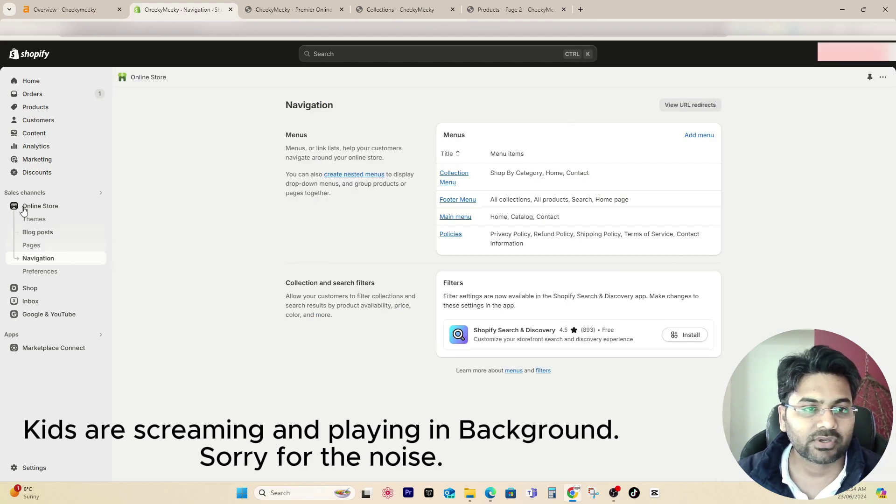
- Open the Sense theme in the theme editor from Online Store > Themes
left_click(31, 220)
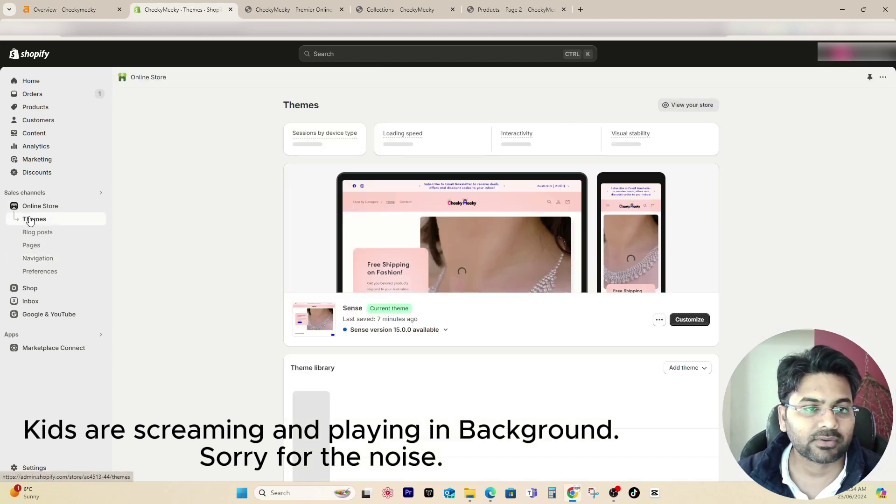
left_click(693, 320)
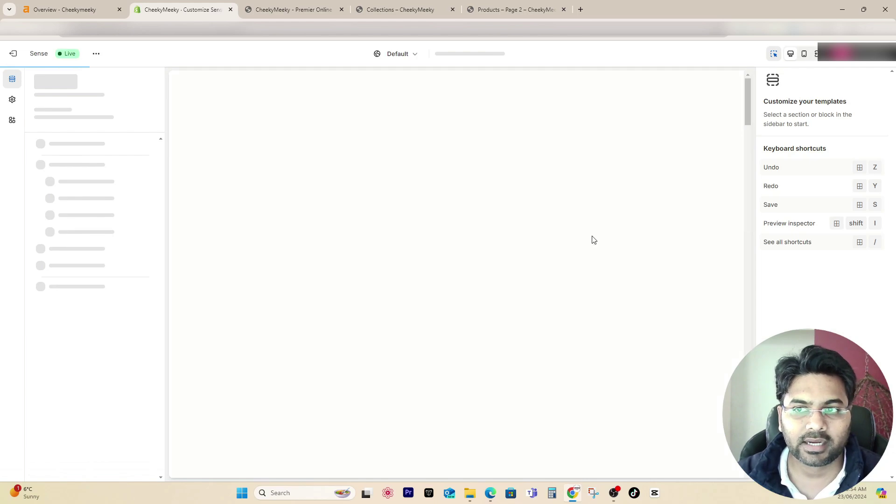
scroll(456, 280, "down", 10)
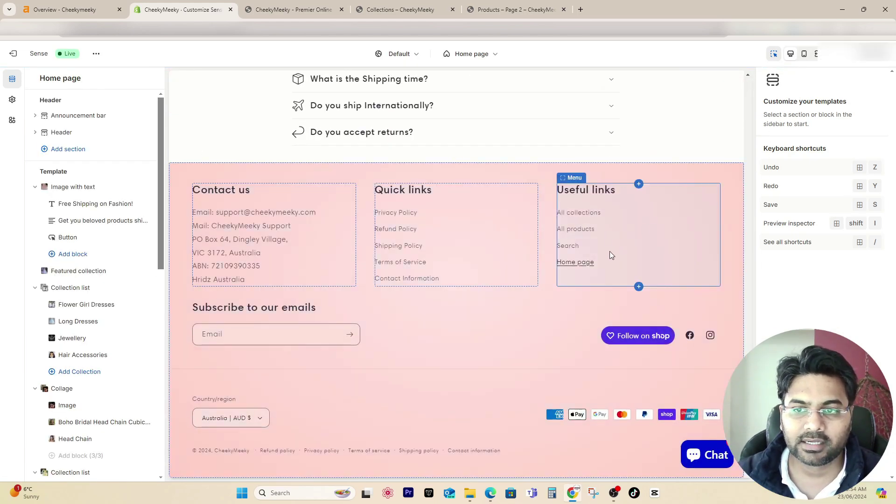
scroll(51, 406, "down", 11)
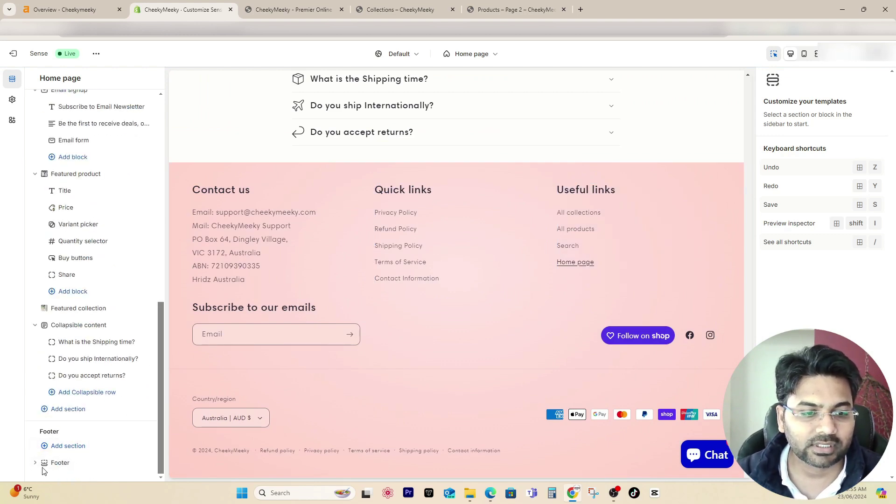
- Show the footer's Useful links block settings and its Footer Menu change options
left_click(35, 463)
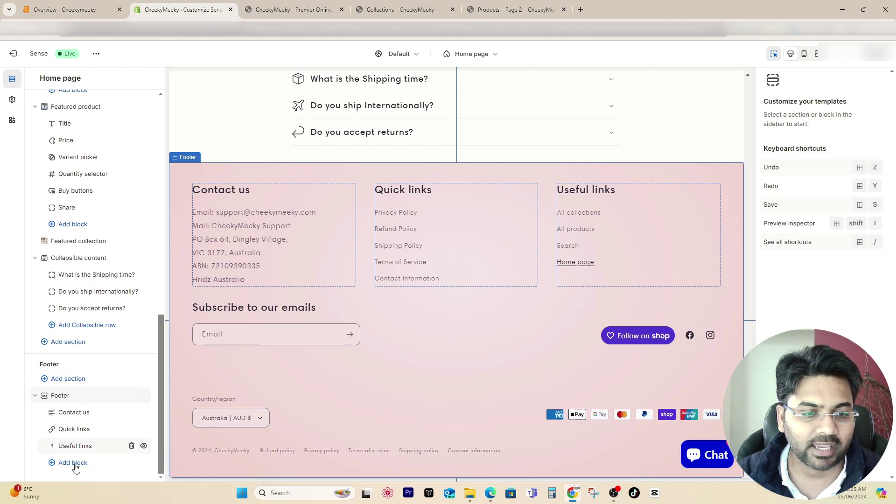
left_click(622, 239)
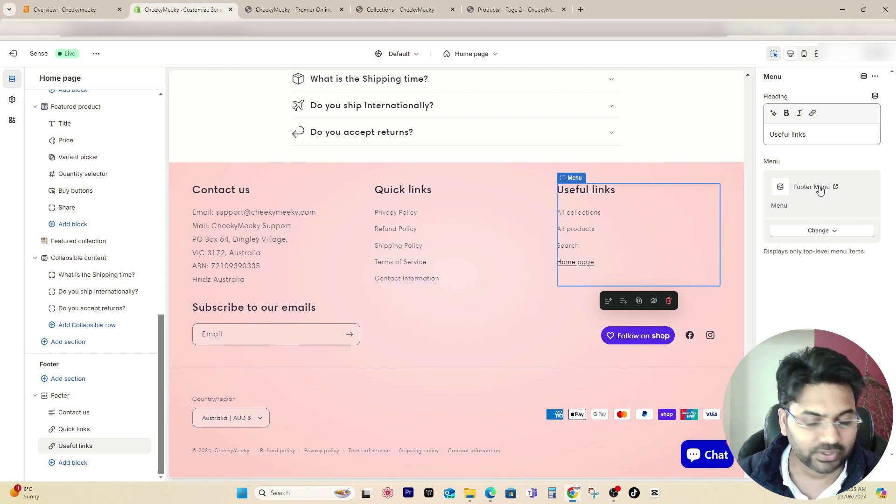
left_click(823, 233)
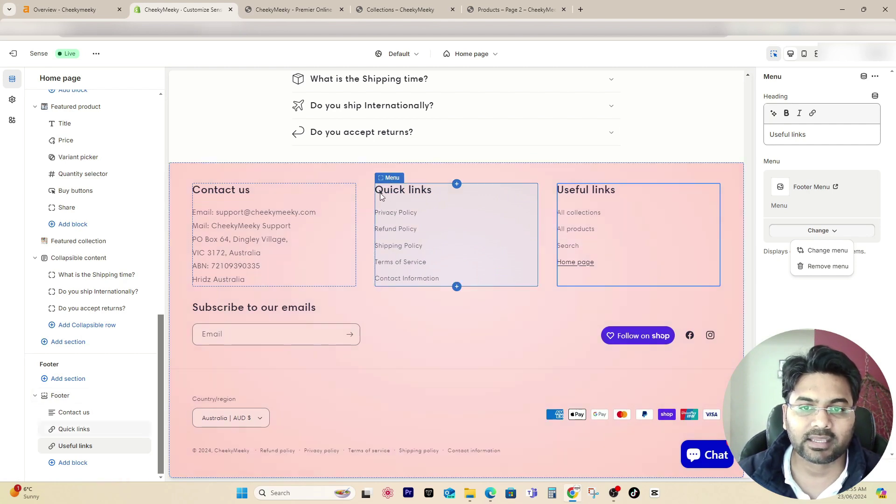
- Rename the Quick links footer heading to 'Policy links', then return to the Ahrefs audit
left_click(486, 244)
double_click(786, 135)
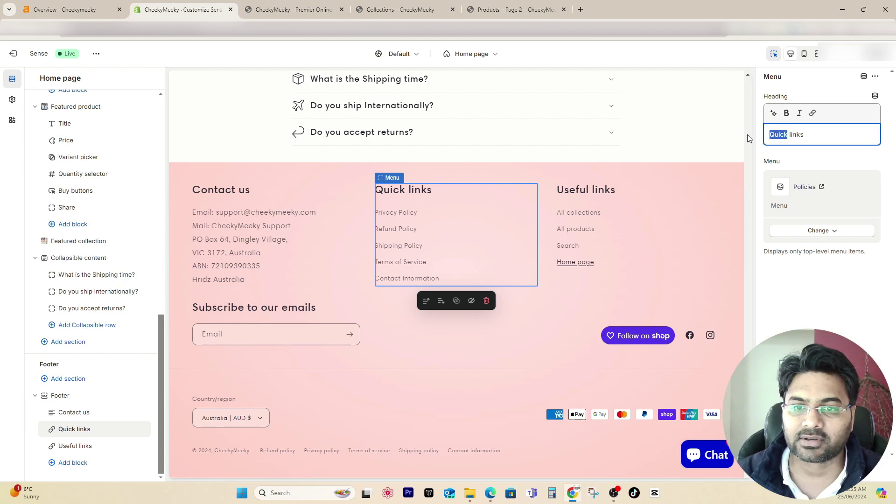
type("Policy")
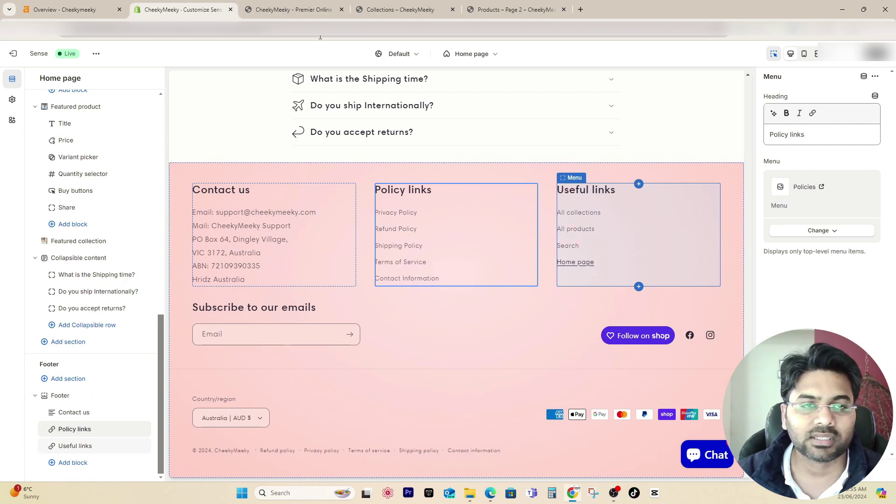
left_click(66, 9)
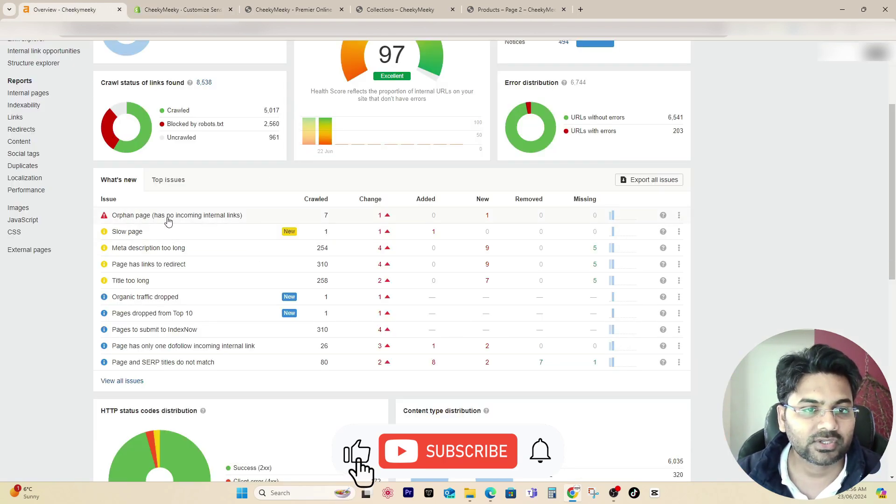